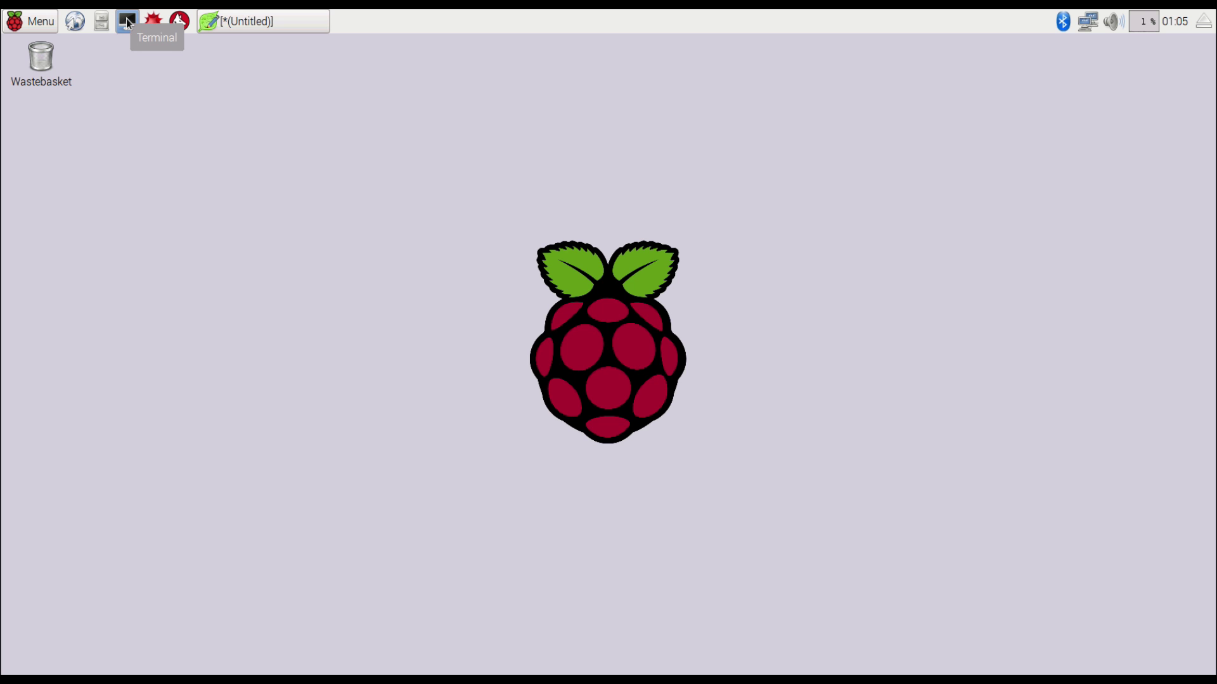
Run sudo apt-get update && sudo apt-get upgrade in a new terminal window
click(127, 24)
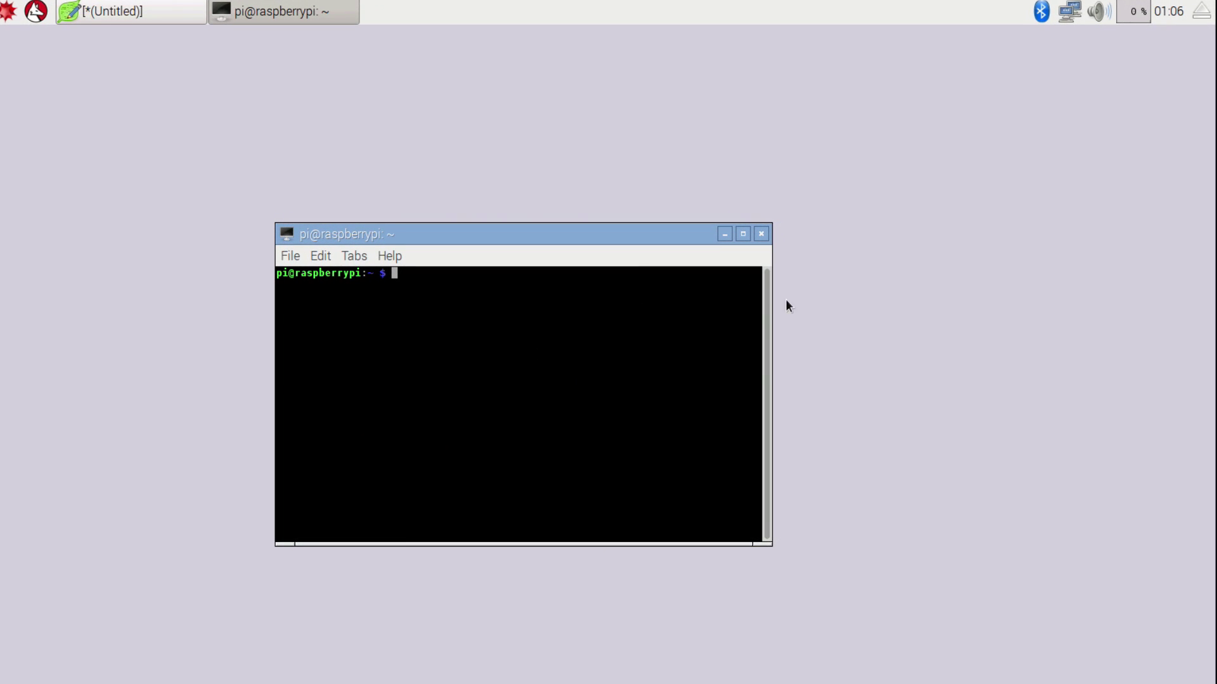
text(sud)
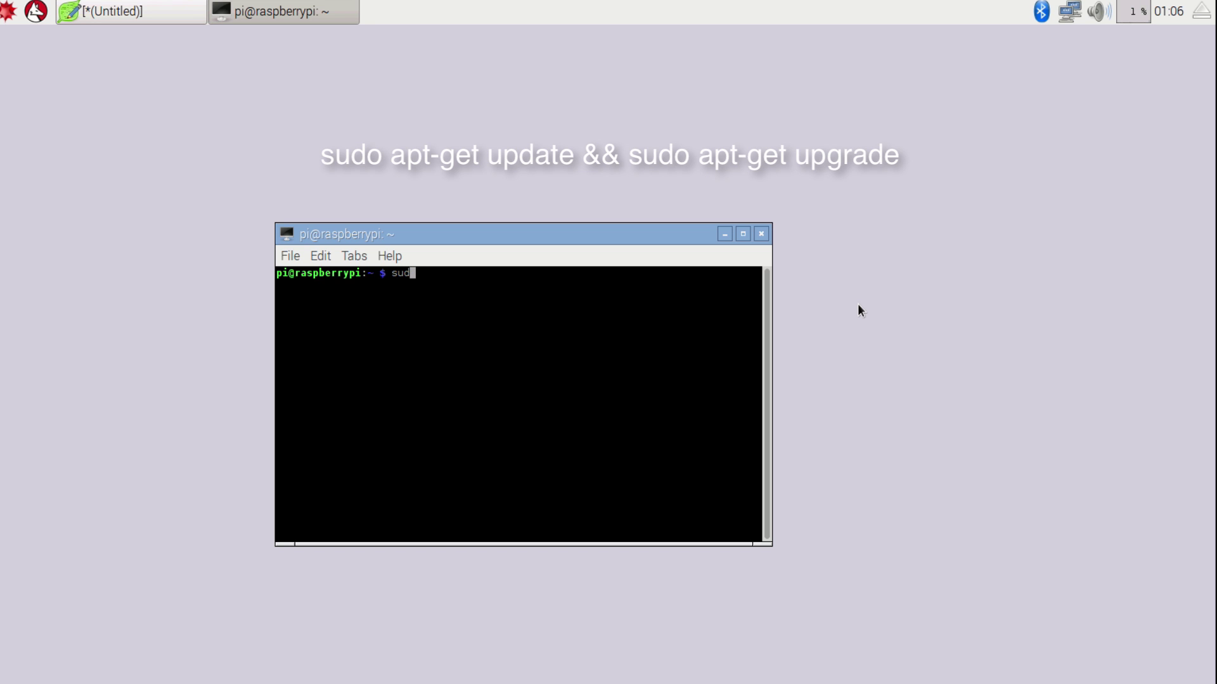
text(o apt-get update && sudo)
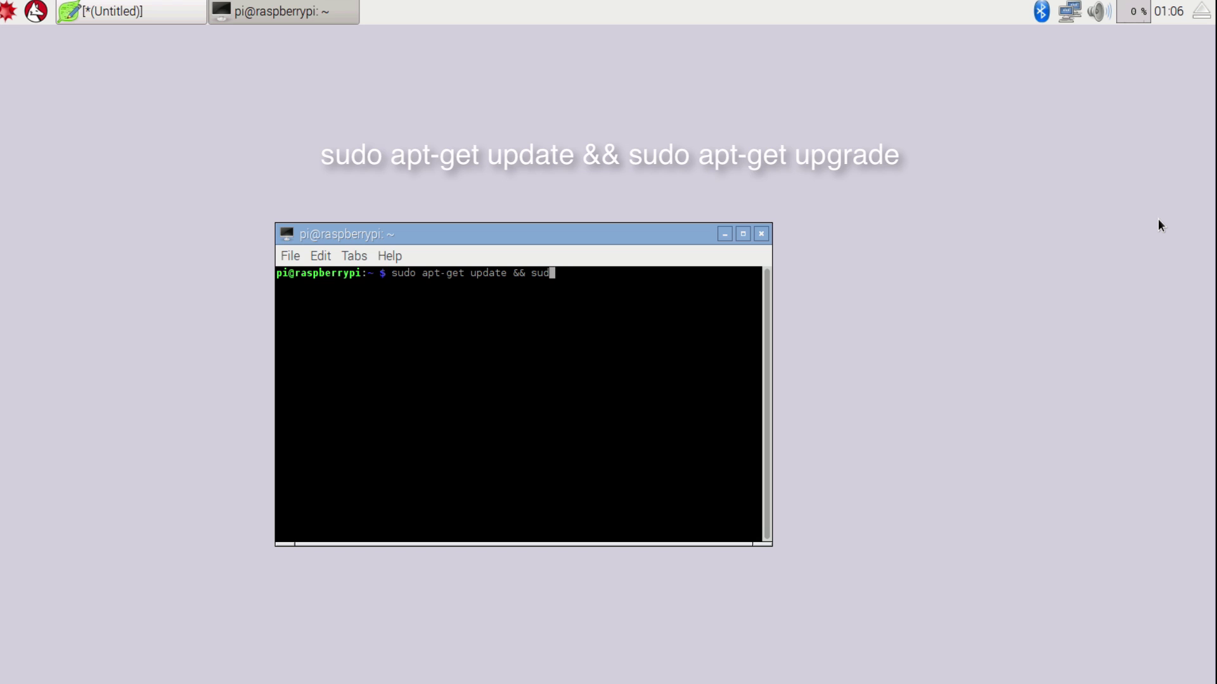
text( apt-get u)
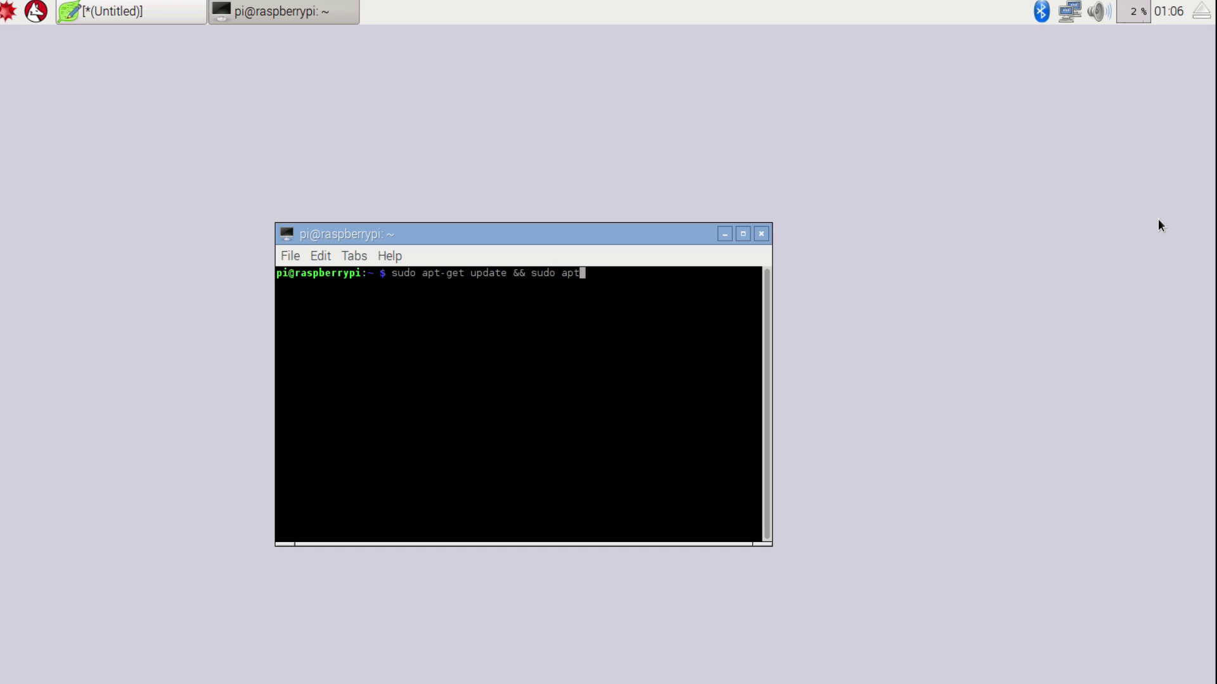
text(pgrade)
key(Return)
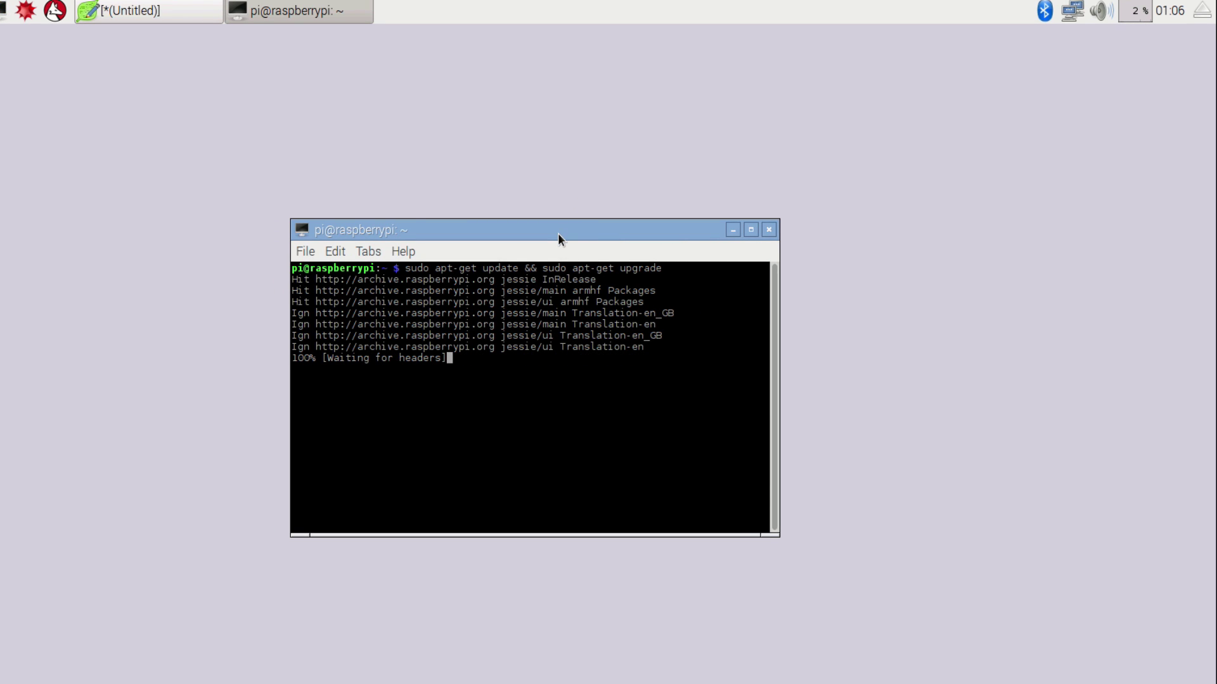
Copy the bintray wget key-import line from Leafpad and enlarge the terminal window
drag(557, 233, 462, 213)
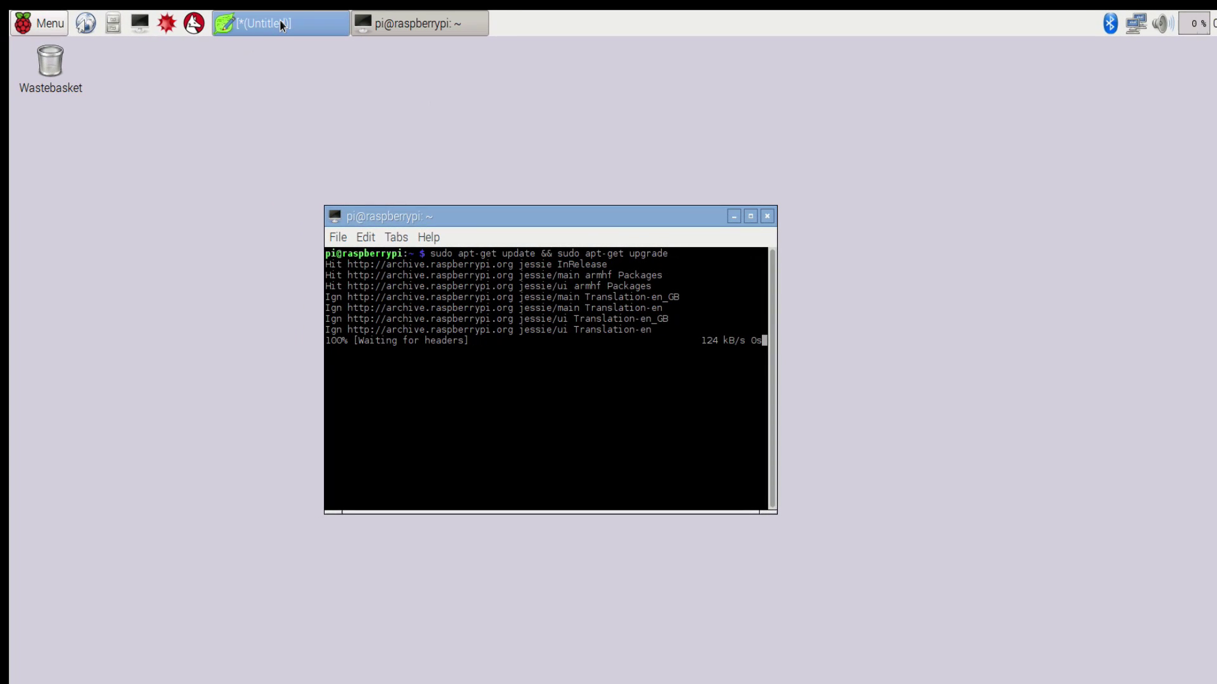
click(206, 15)
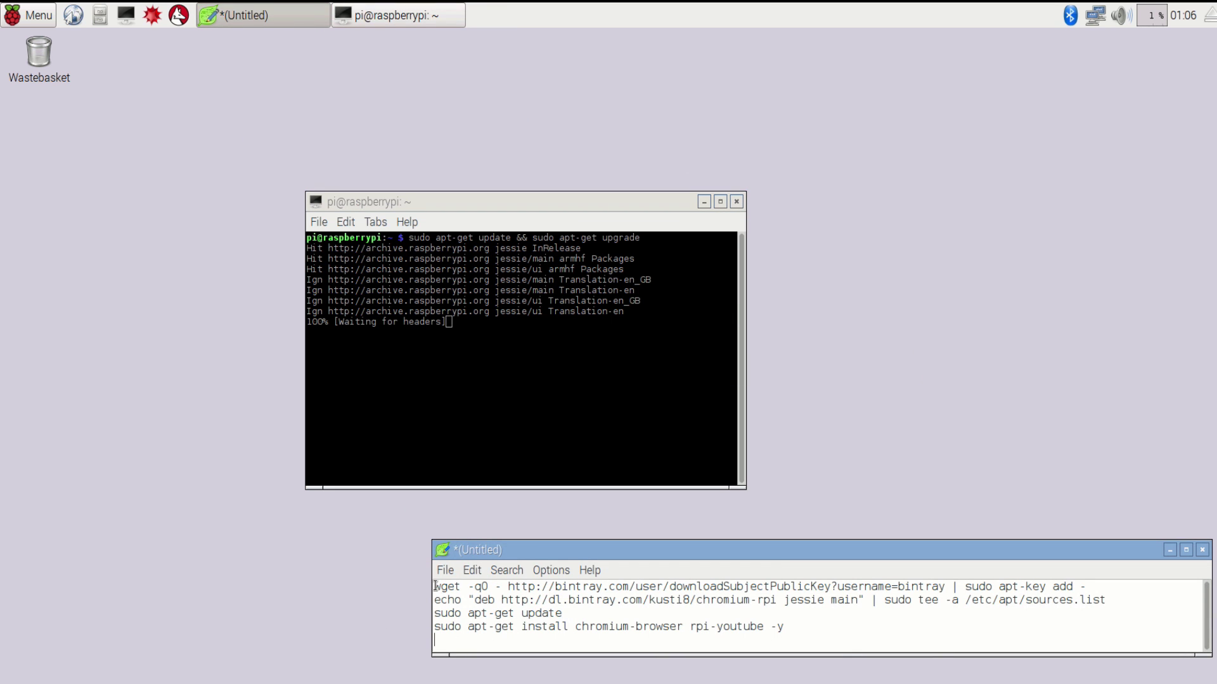
drag(436, 585, 1088, 585)
right_click(1081, 583)
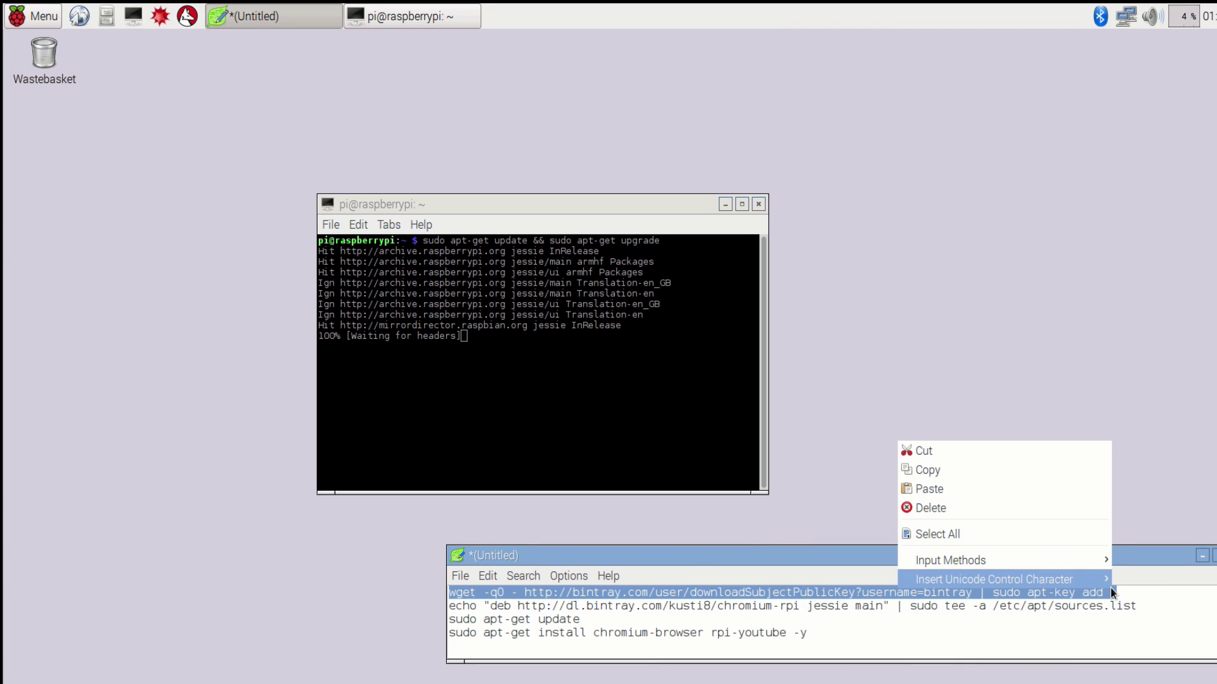
click(1008, 470)
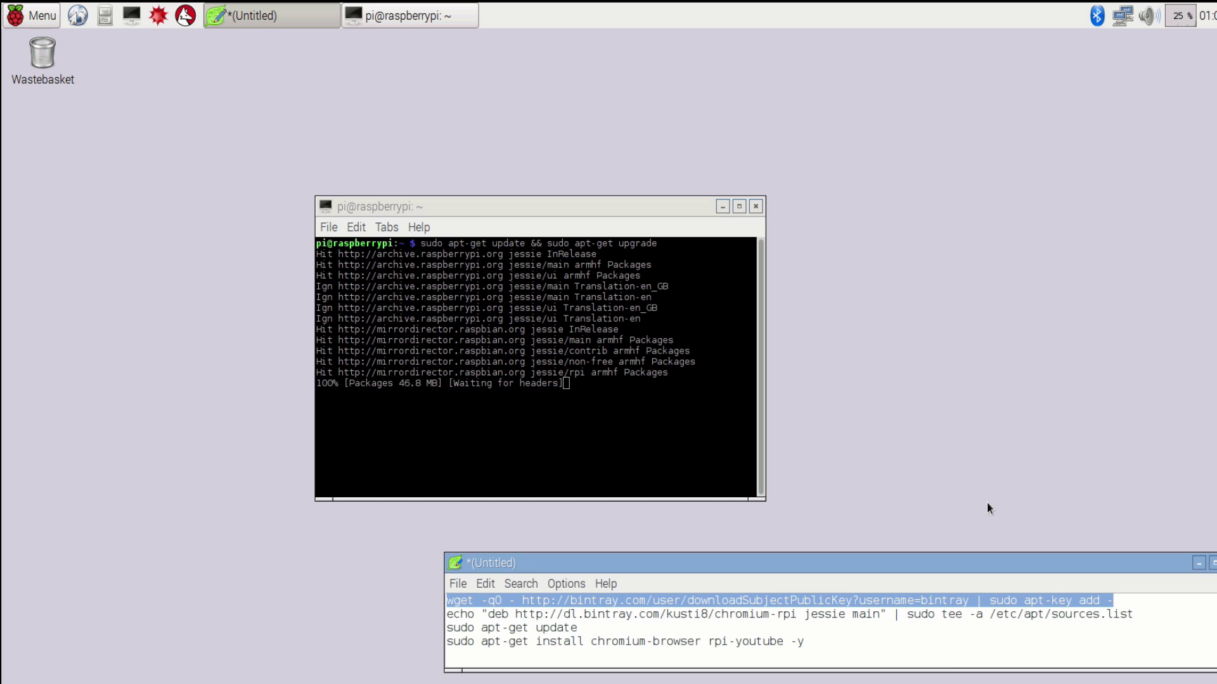
click(610, 208)
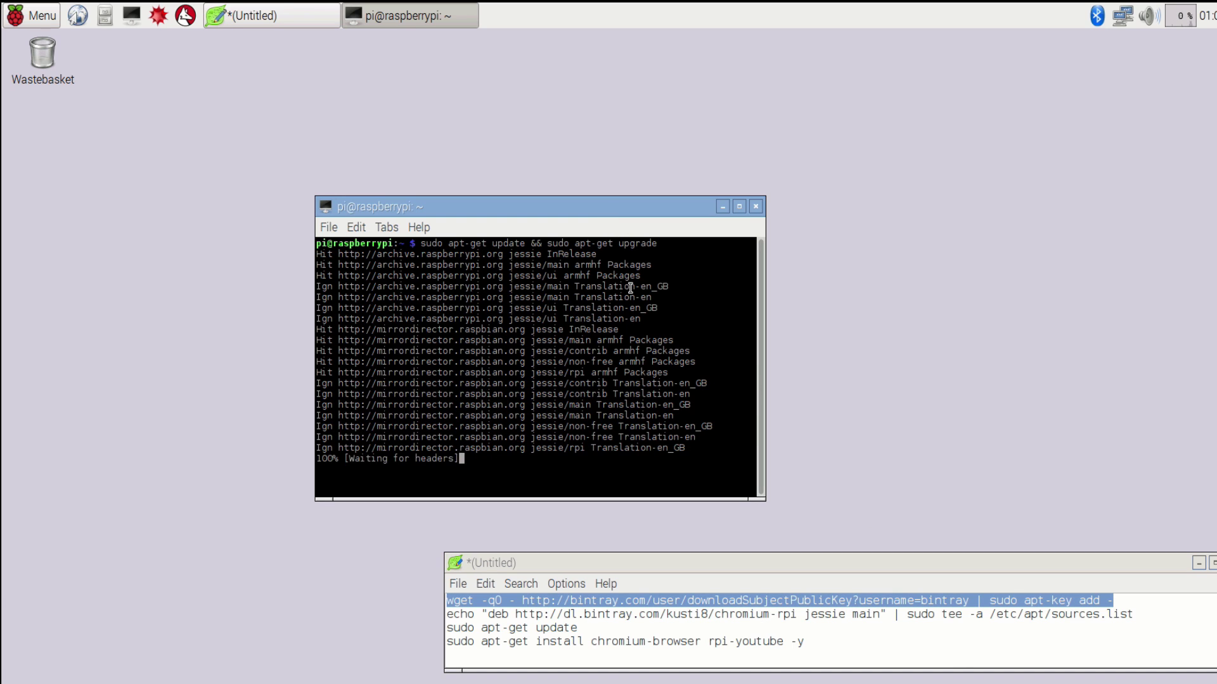
drag(758, 494, 791, 516)
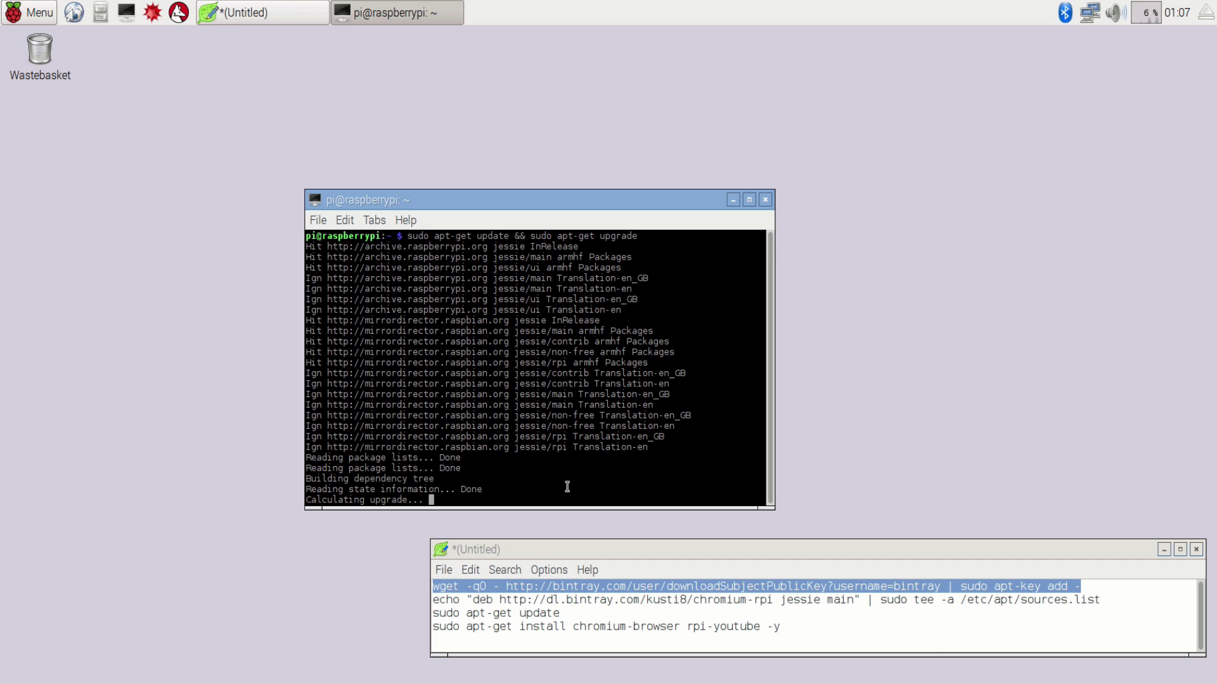
Import the bintray signing key by running the pasted wget command
right_click(523, 497)
click(560, 323)
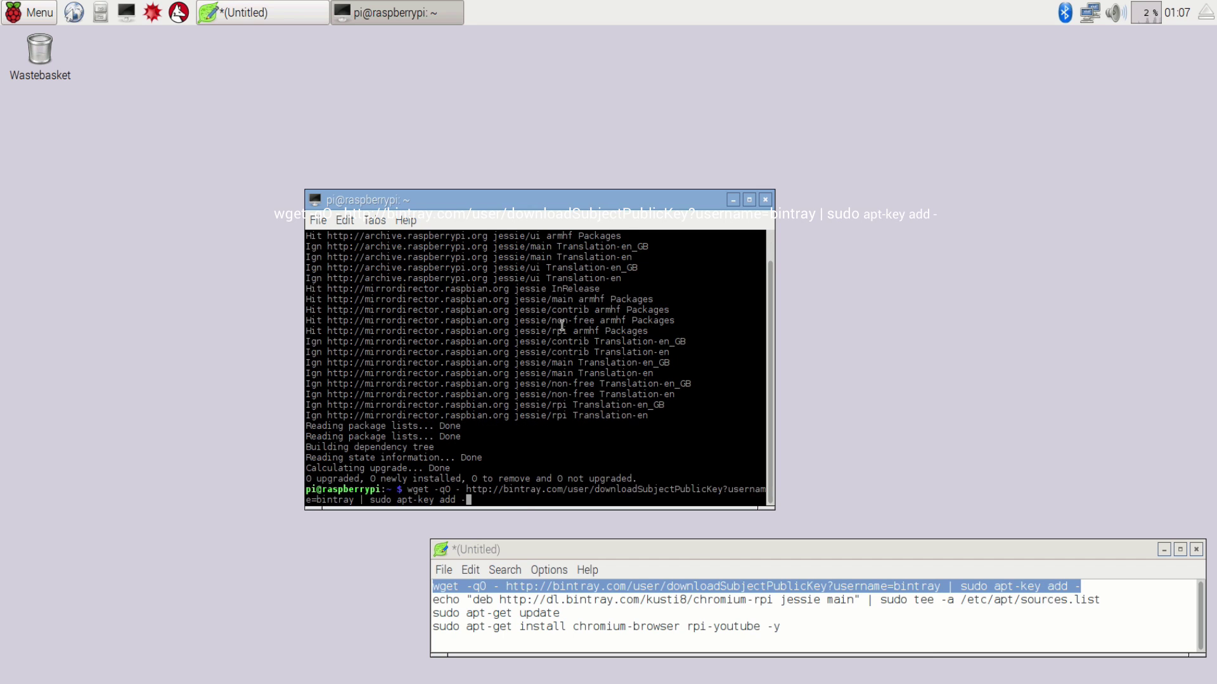
key(Return)
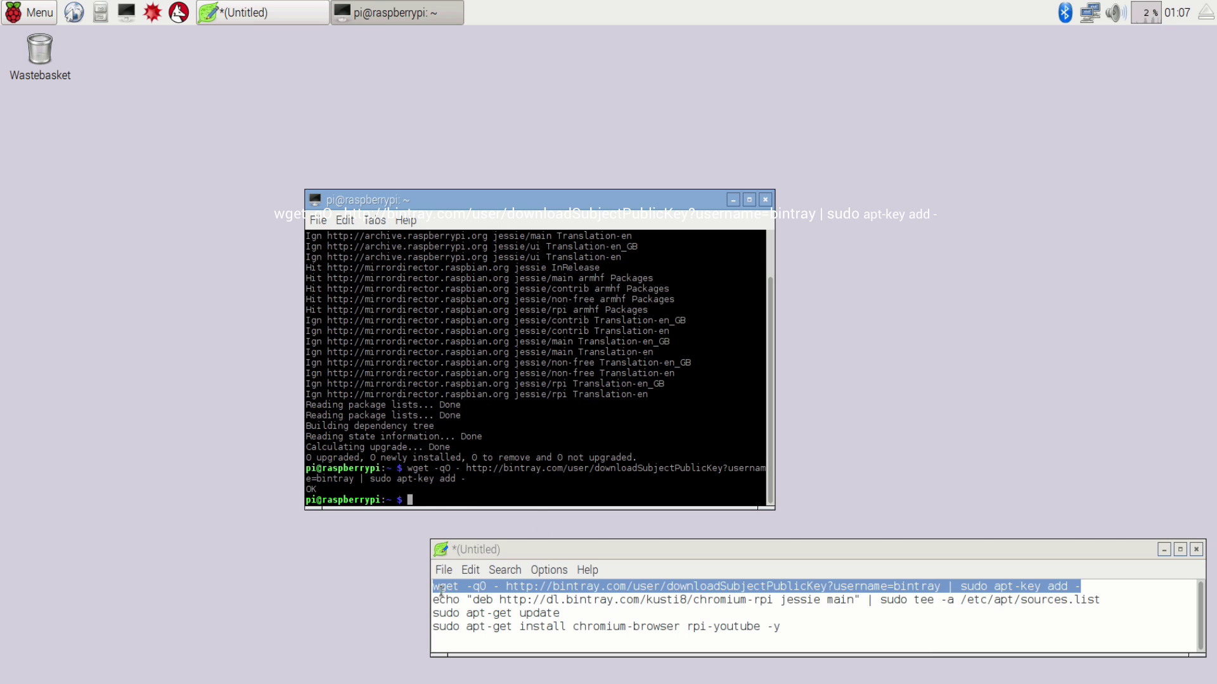
Append the chromium-rpi jessie main repository to /etc/apt/sources.list using the echo line
drag(433, 600, 1204, 599)
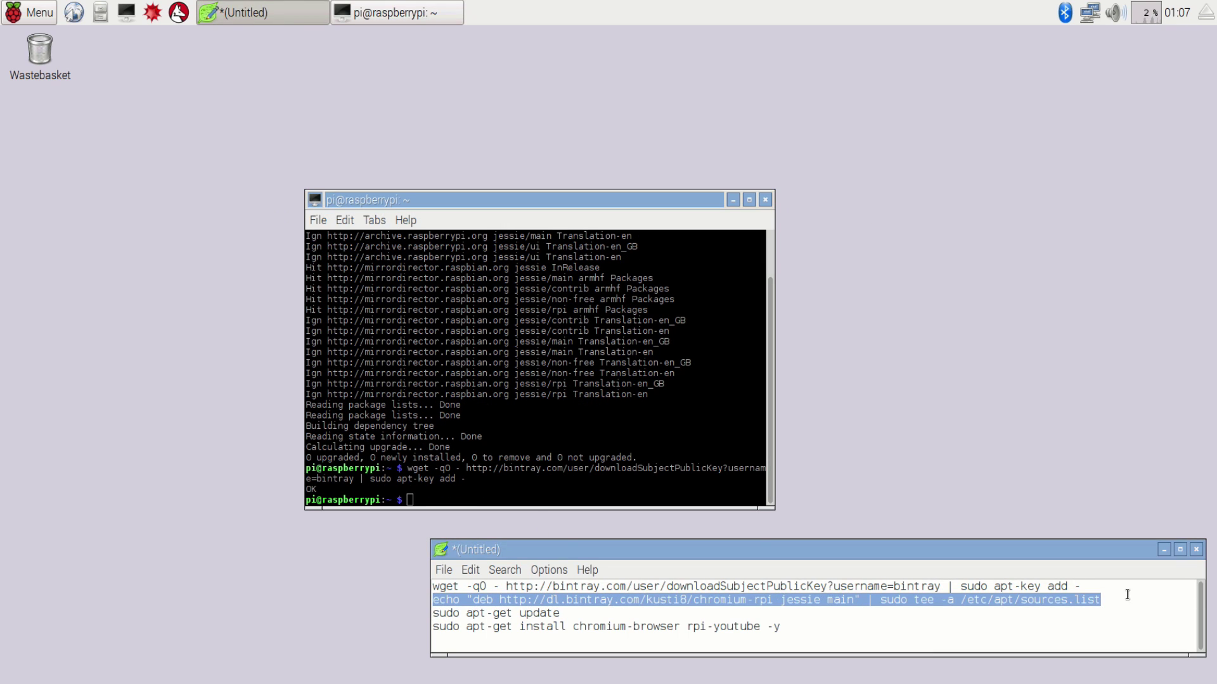
right_click(870, 583)
click(986, 472)
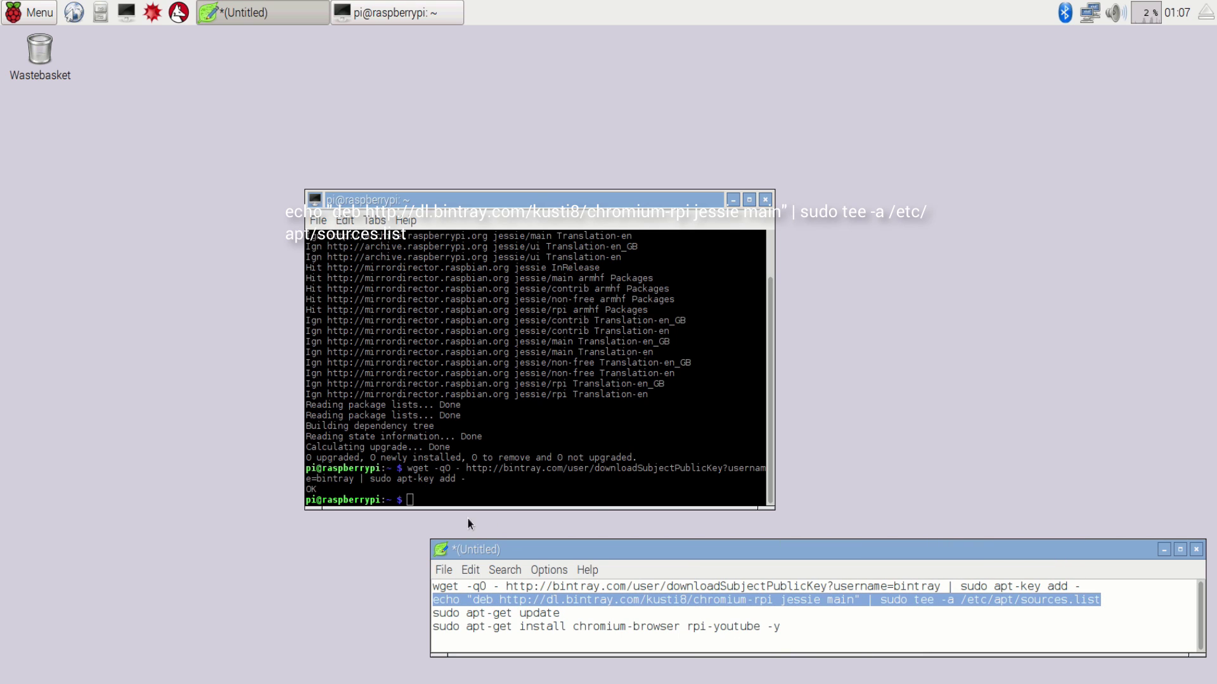
right_click(479, 503)
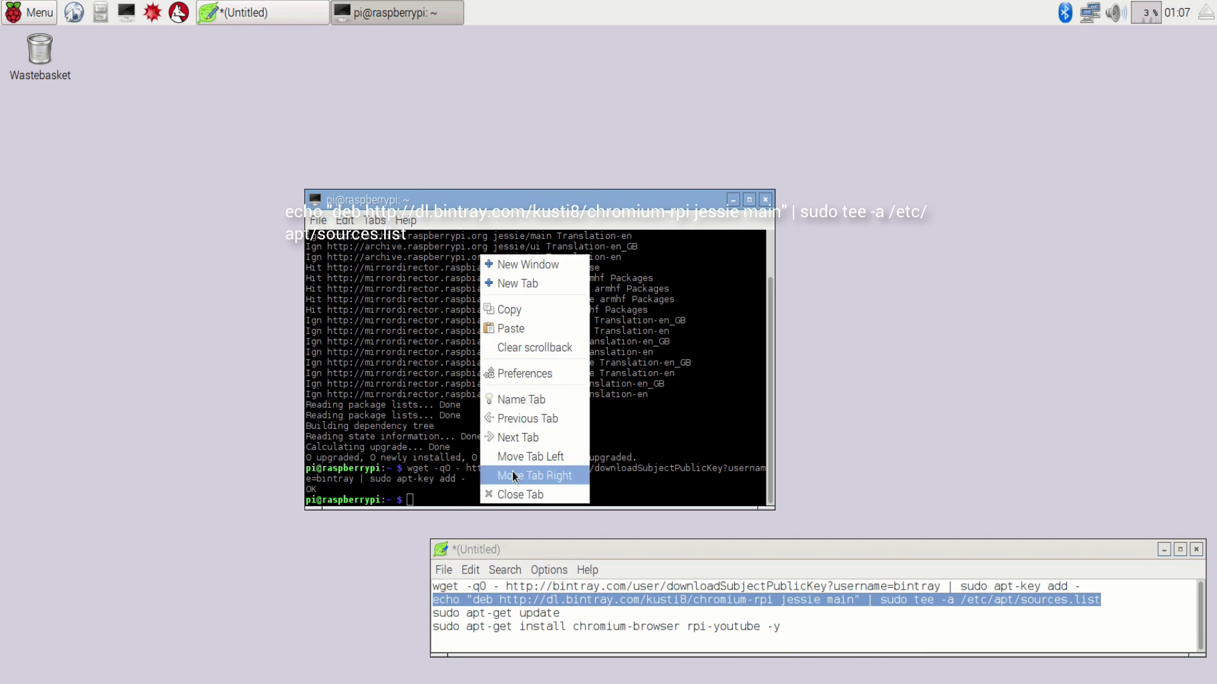
click(511, 329)
key(Return)
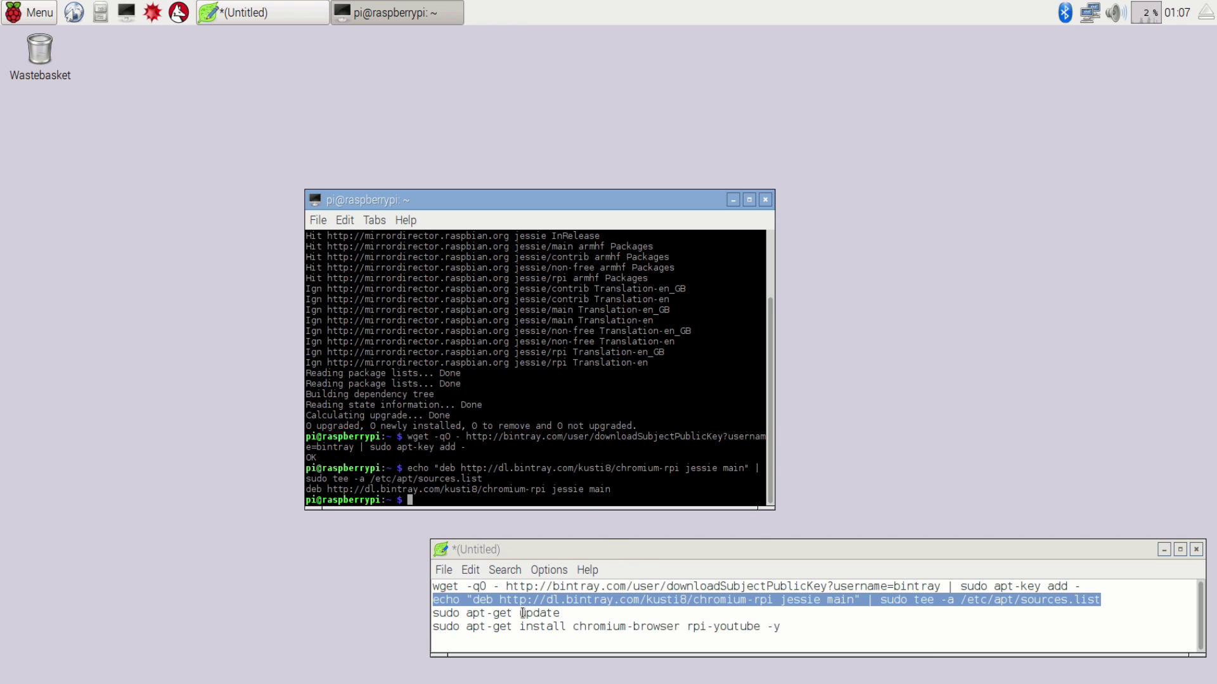
Copy the sudo apt-get update line from the notes and run it in the terminal
click(433, 614)
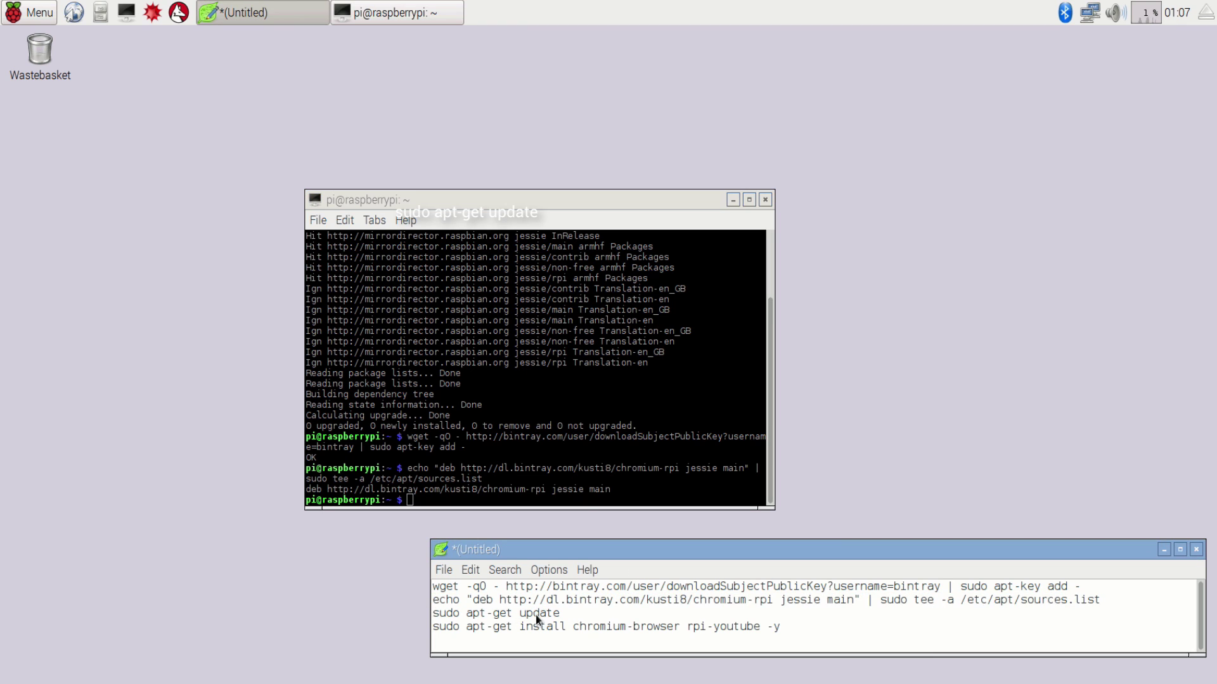
drag(578, 613, 415, 612)
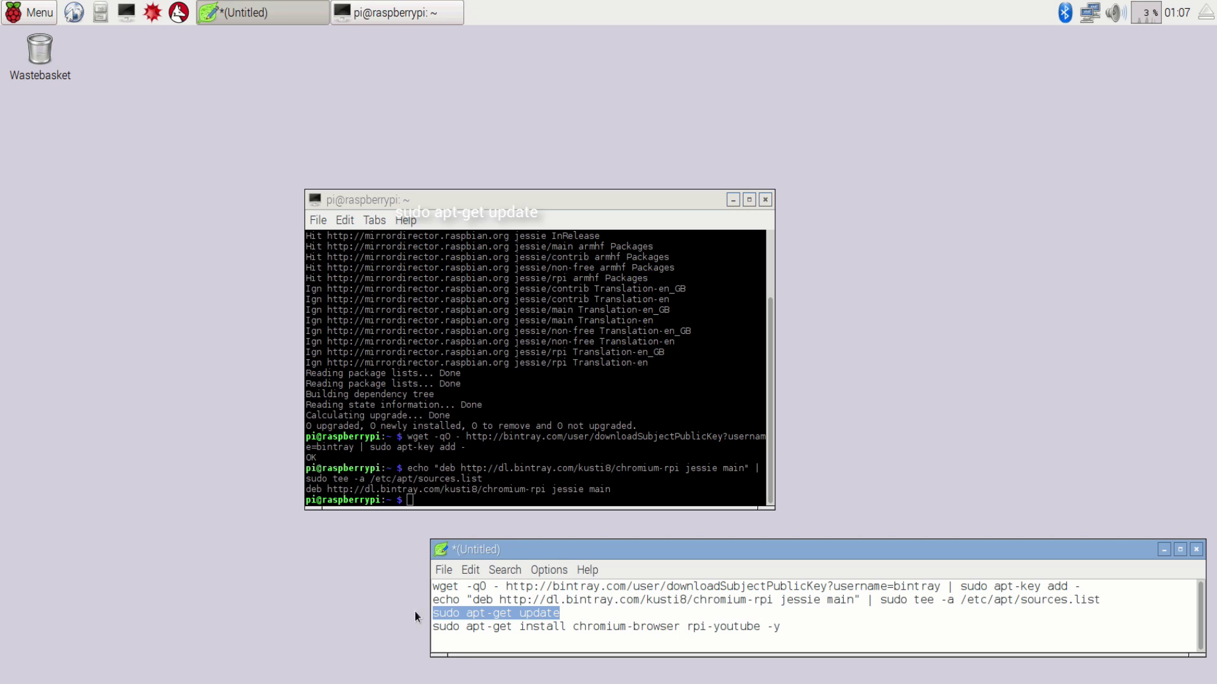
click(496, 502)
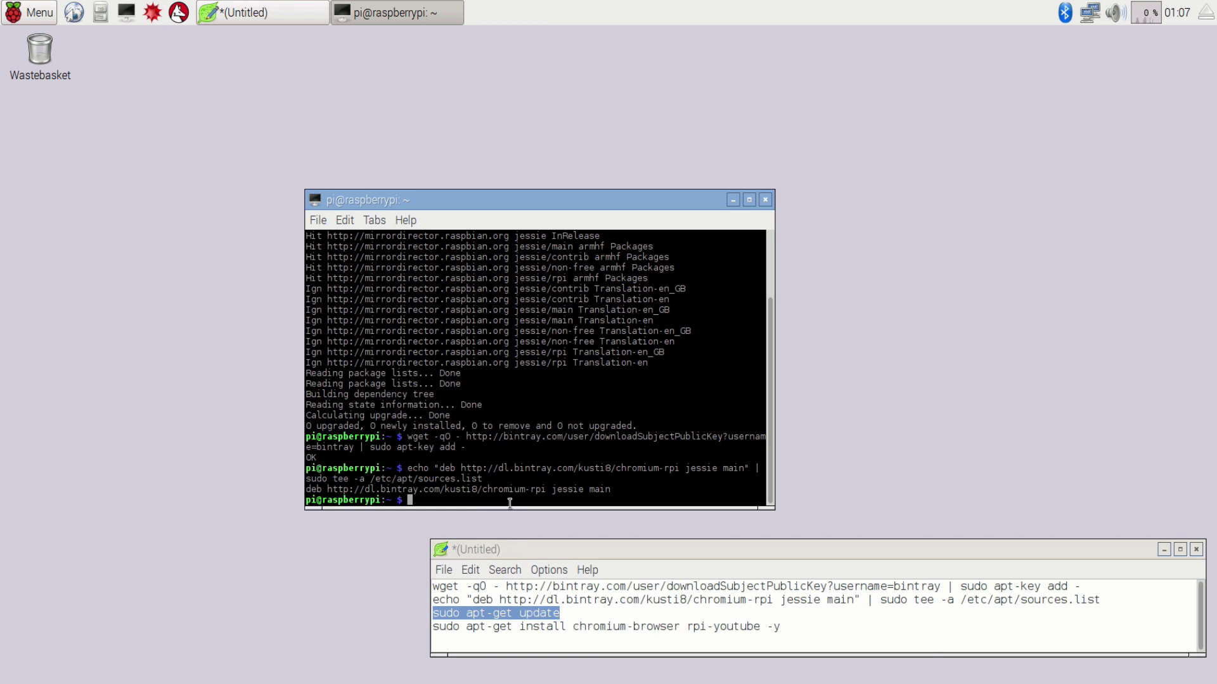
key(ctrl+v)
key(BackSpace)
right_click(510, 500)
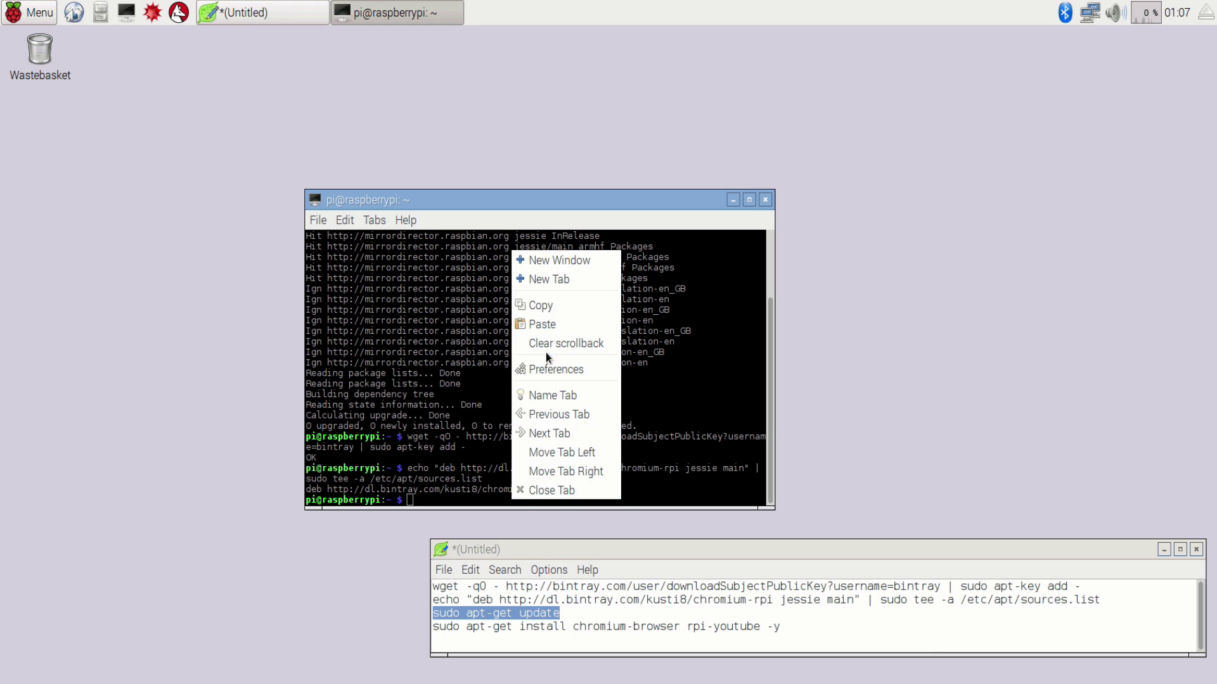
click(554, 324)
key(Return)
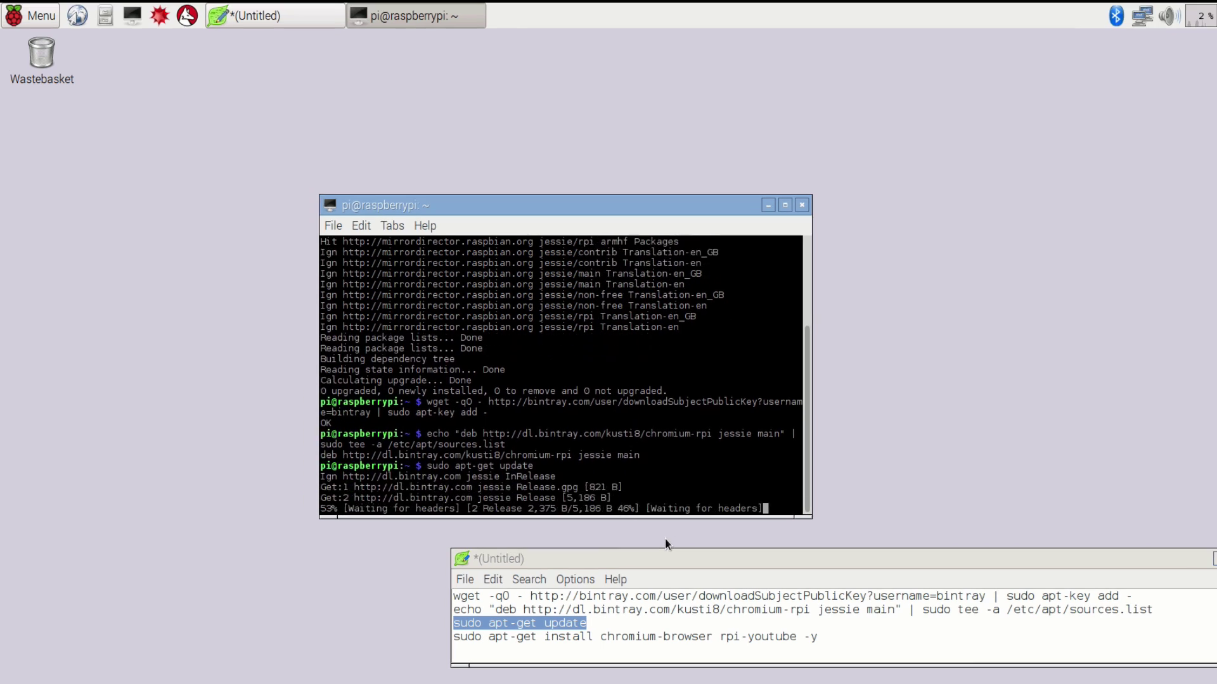
Copy the chromium-browser rpi-youtube install command from Leafpad
drag(823, 635, 428, 636)
right_click(503, 632)
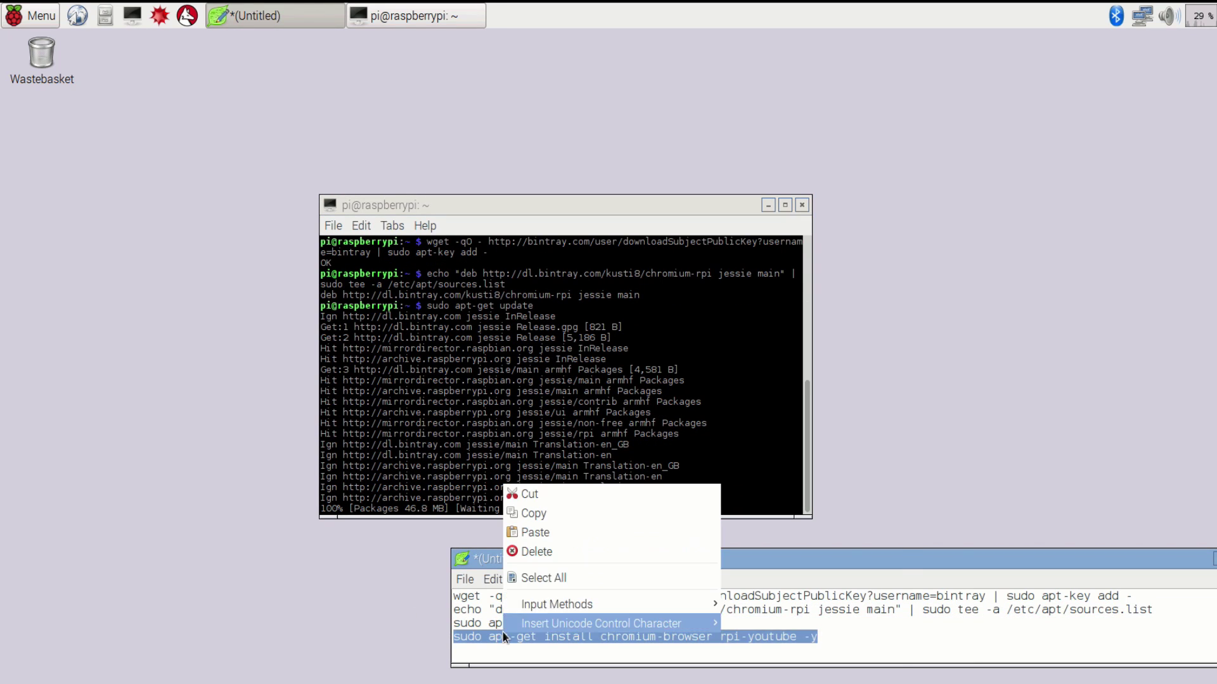
click(560, 519)
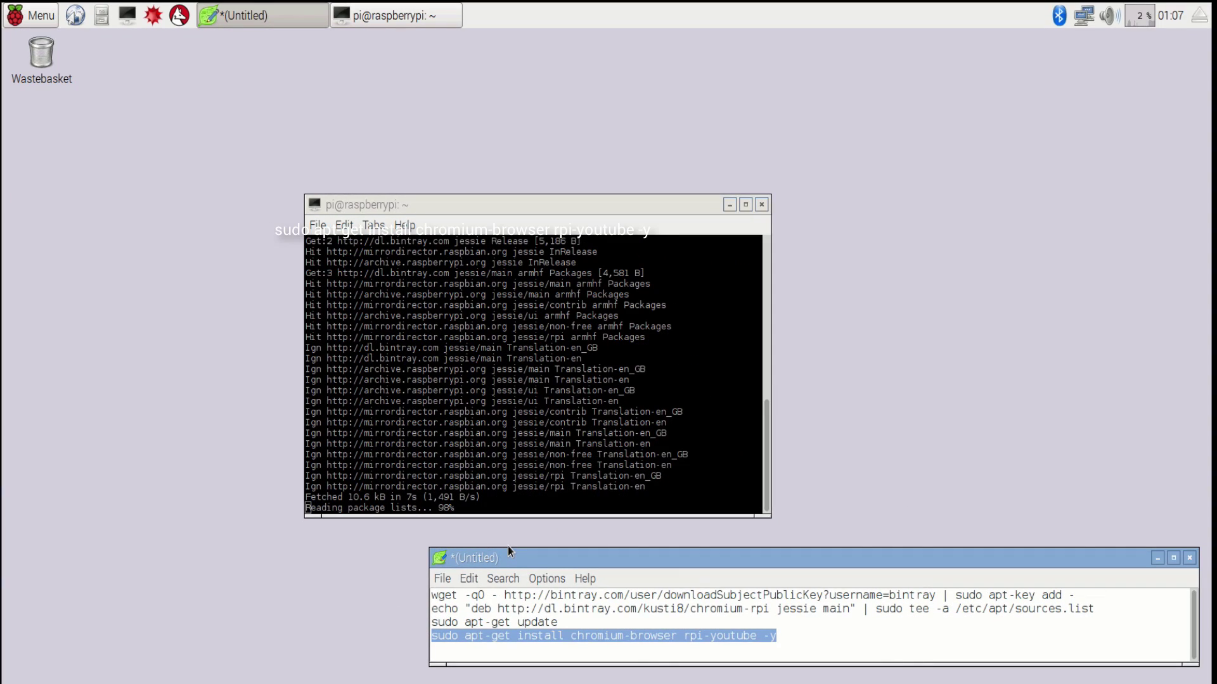
Paste and run the chromium-browser rpi-youtube install command in the terminal
click(500, 502)
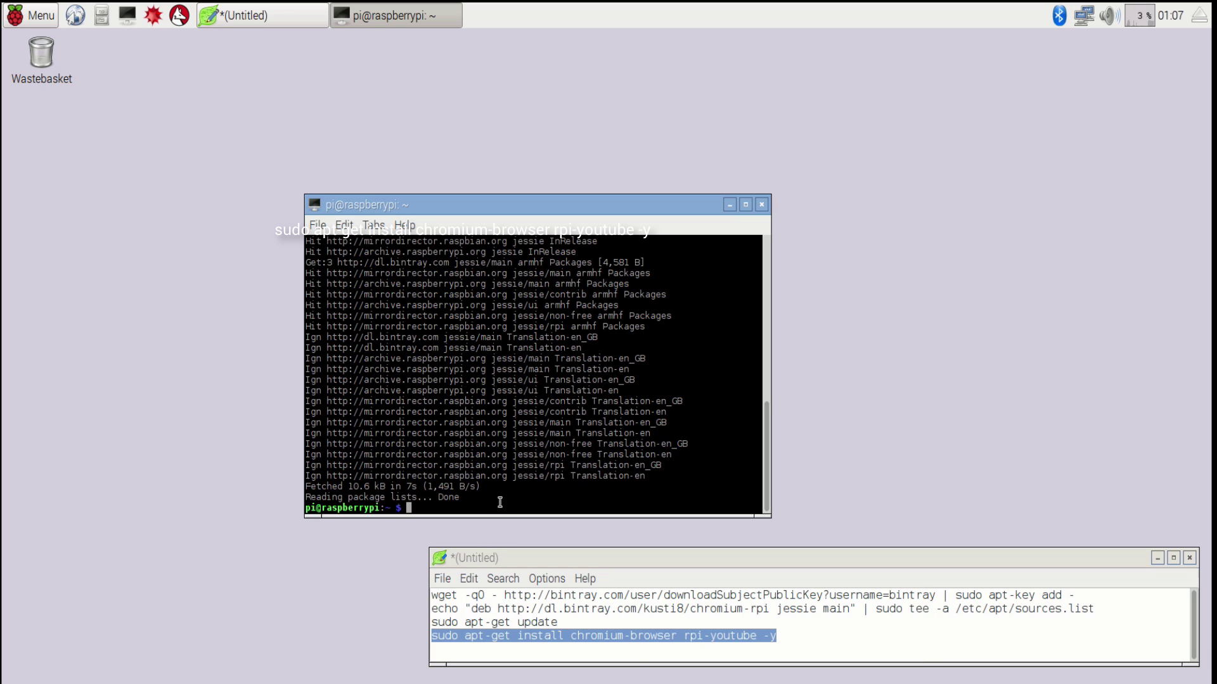
right_click(499, 501)
click(540, 322)
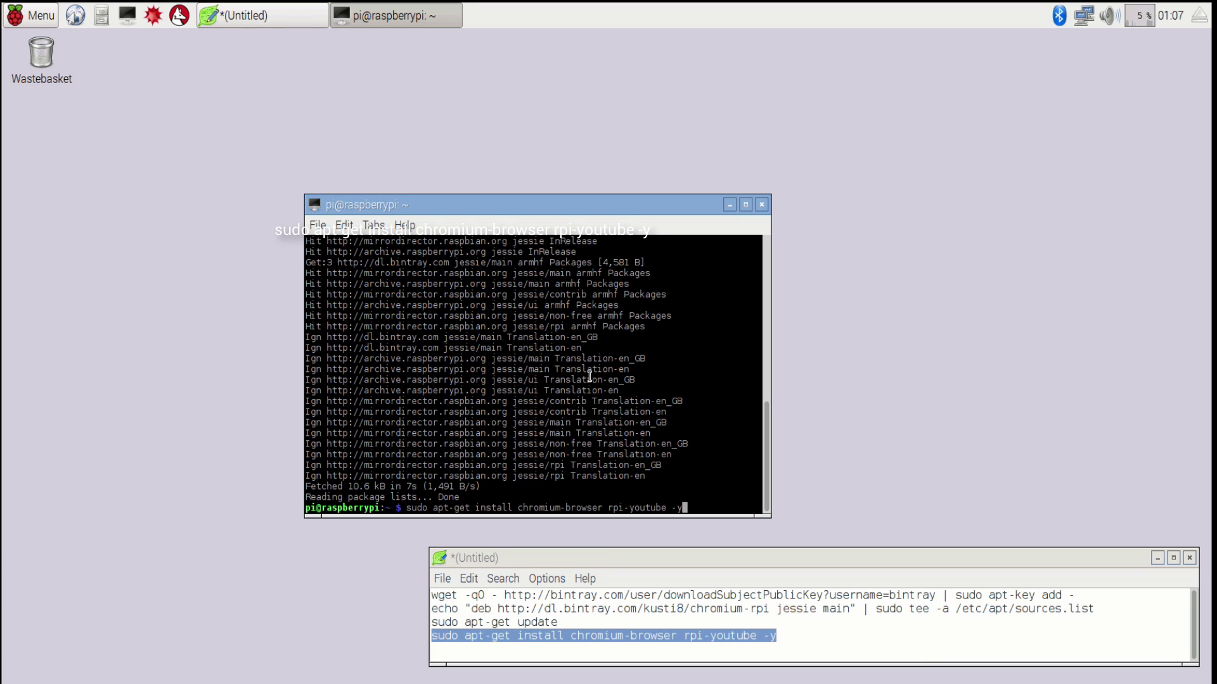
key(Return)
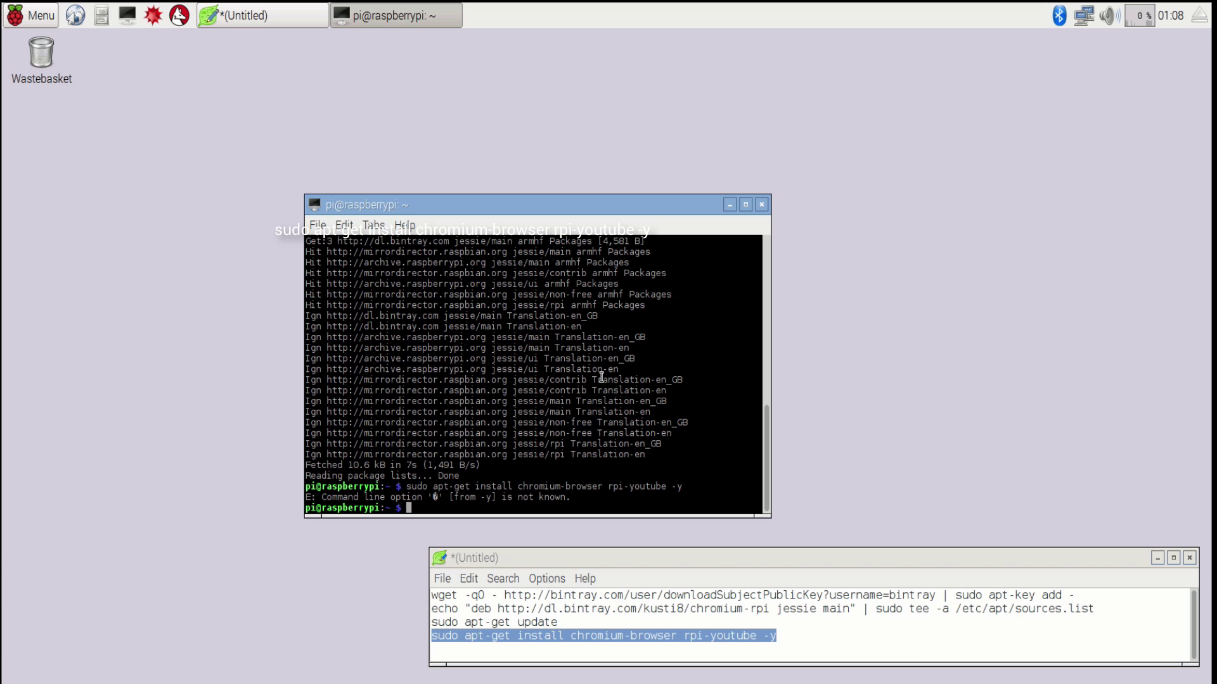
Rerun the install without -y, confirm with y, and minimize Leafpad
key(Up)
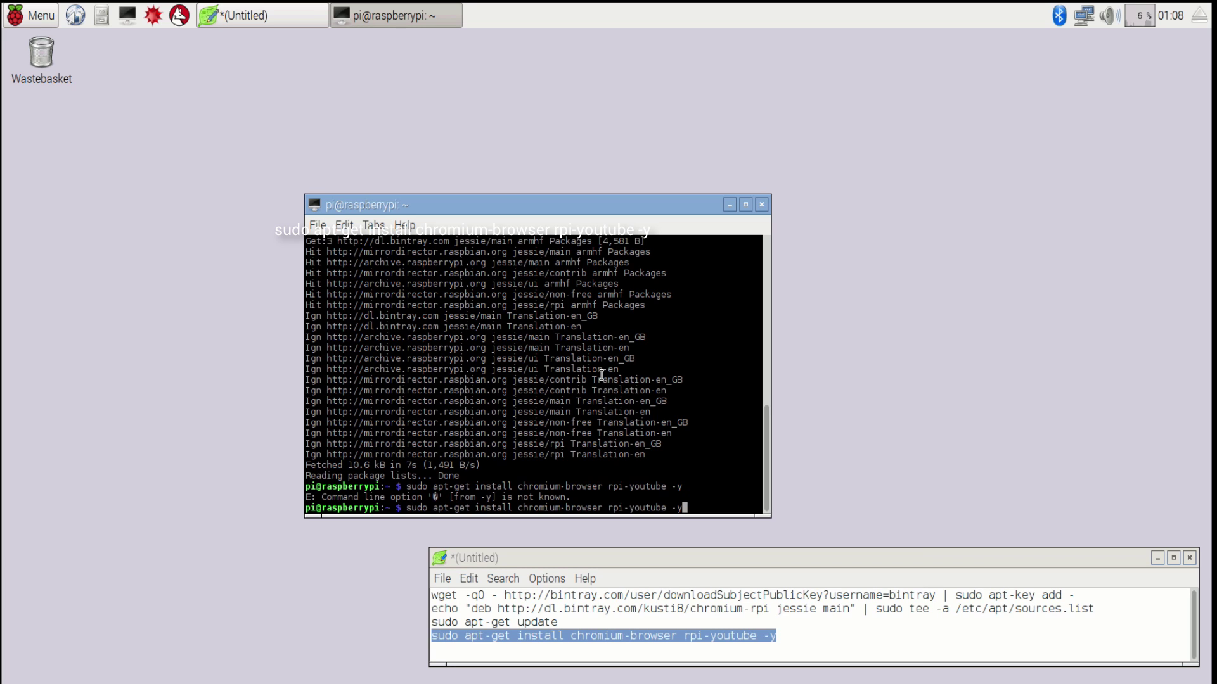
key(BackSpace)
key(BackSpace)
key(Return)
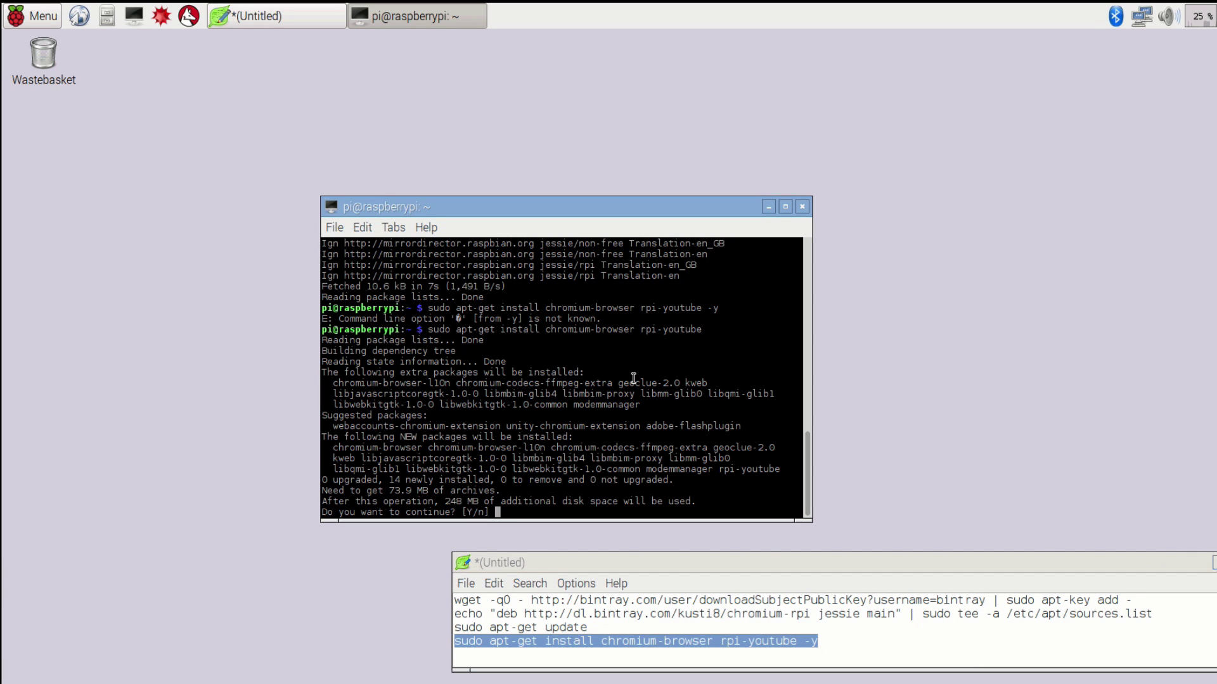
text(y)
key(Return)
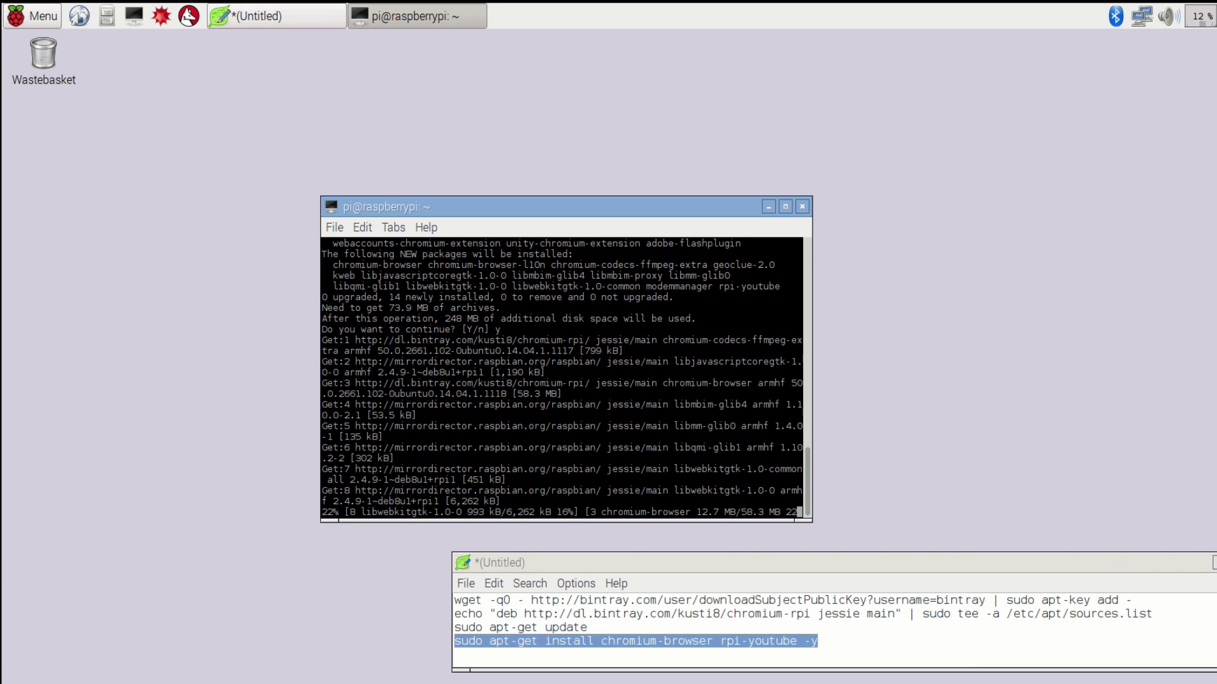
click(1213, 562)
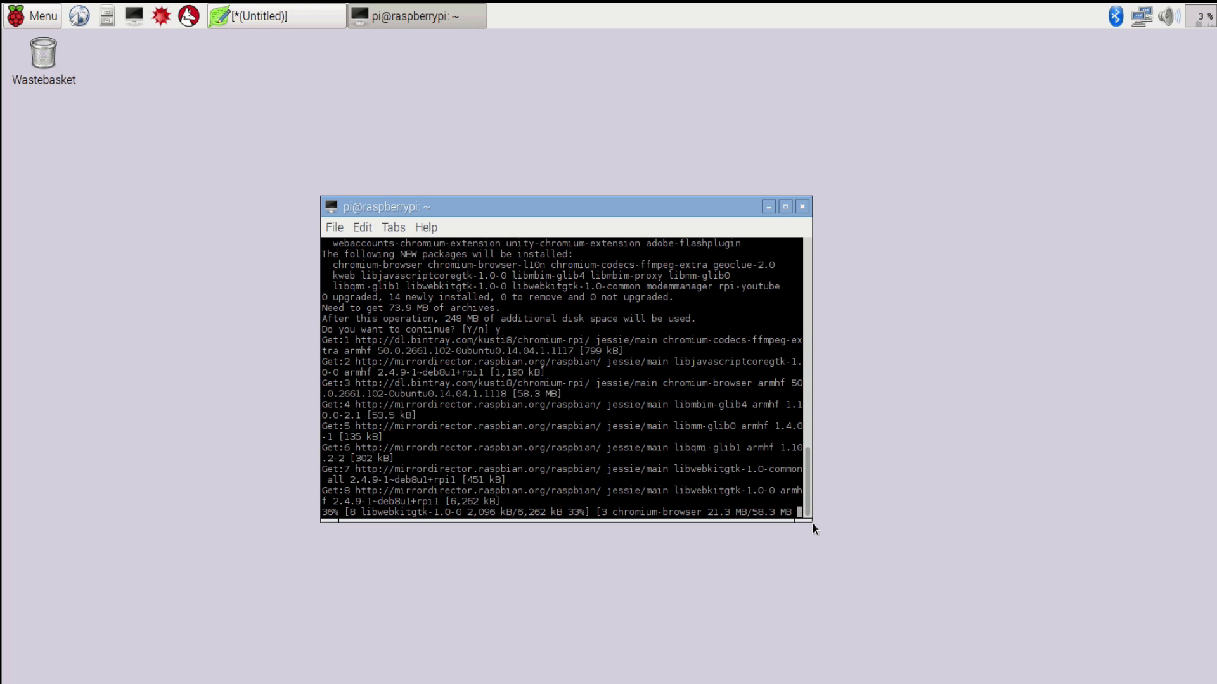
Enlarge the terminal while the install finishes and Chromium opens the RPi-youtube store page
drag(811, 522, 859, 543)
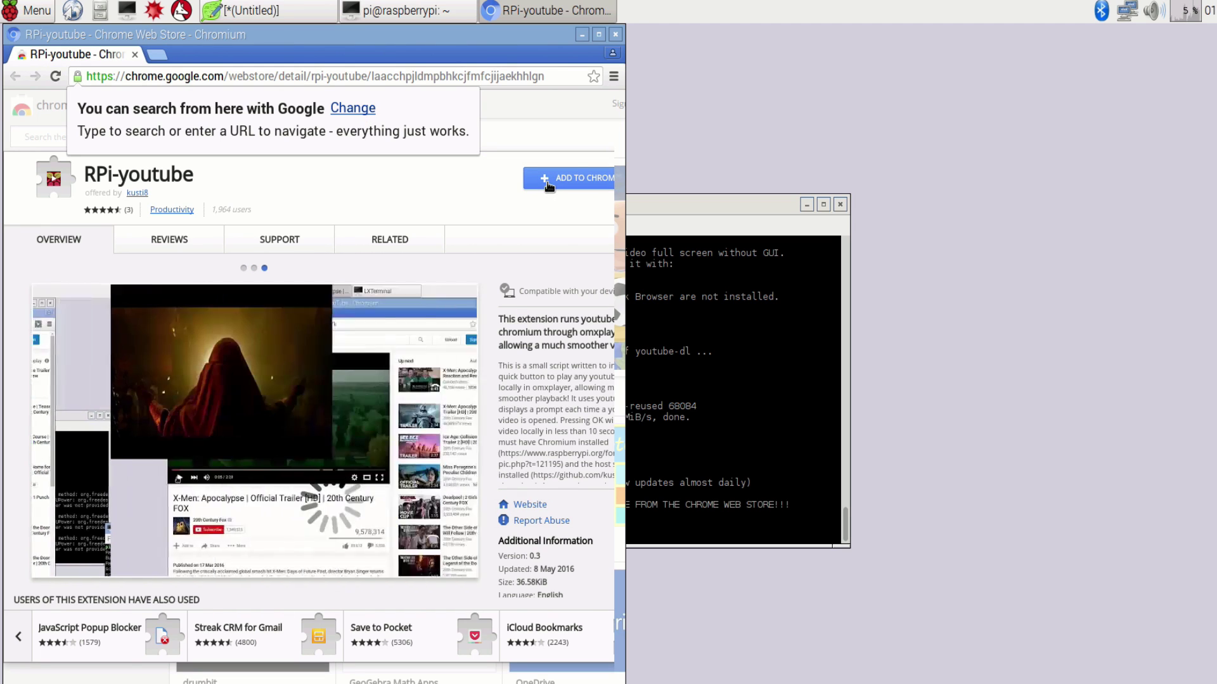
Add RPi-youtube to Chromium via ADD TO CHROME and dismiss the confirmation bubble
click(548, 182)
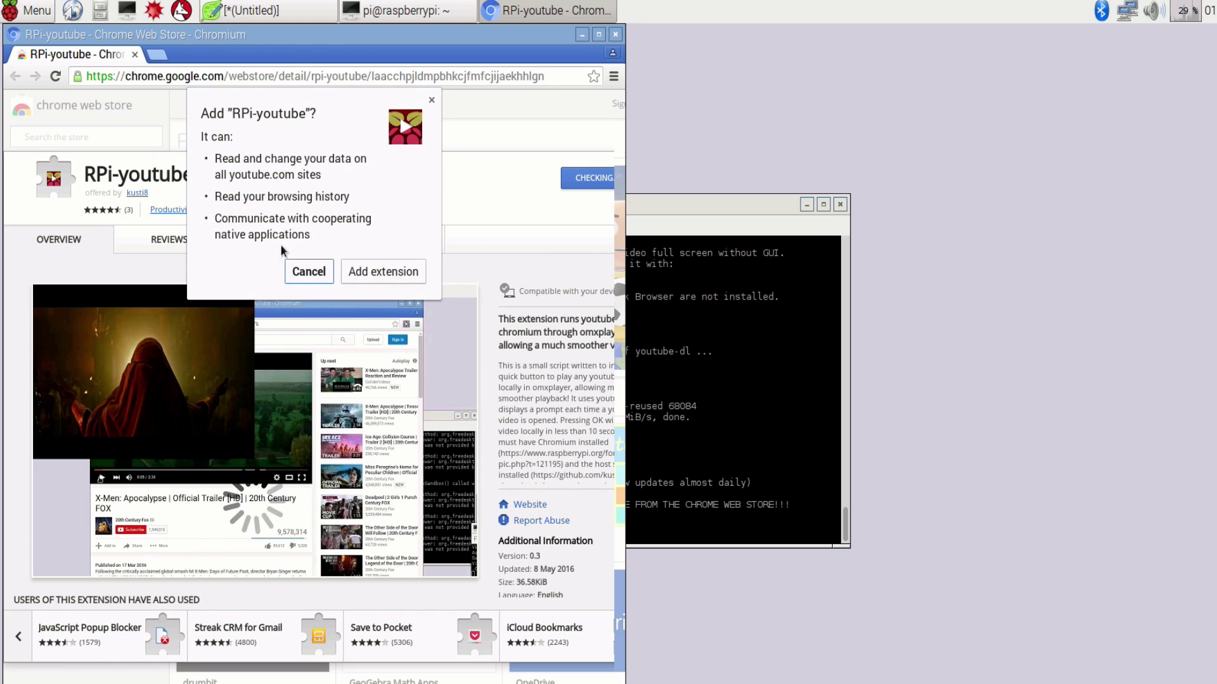
click(359, 271)
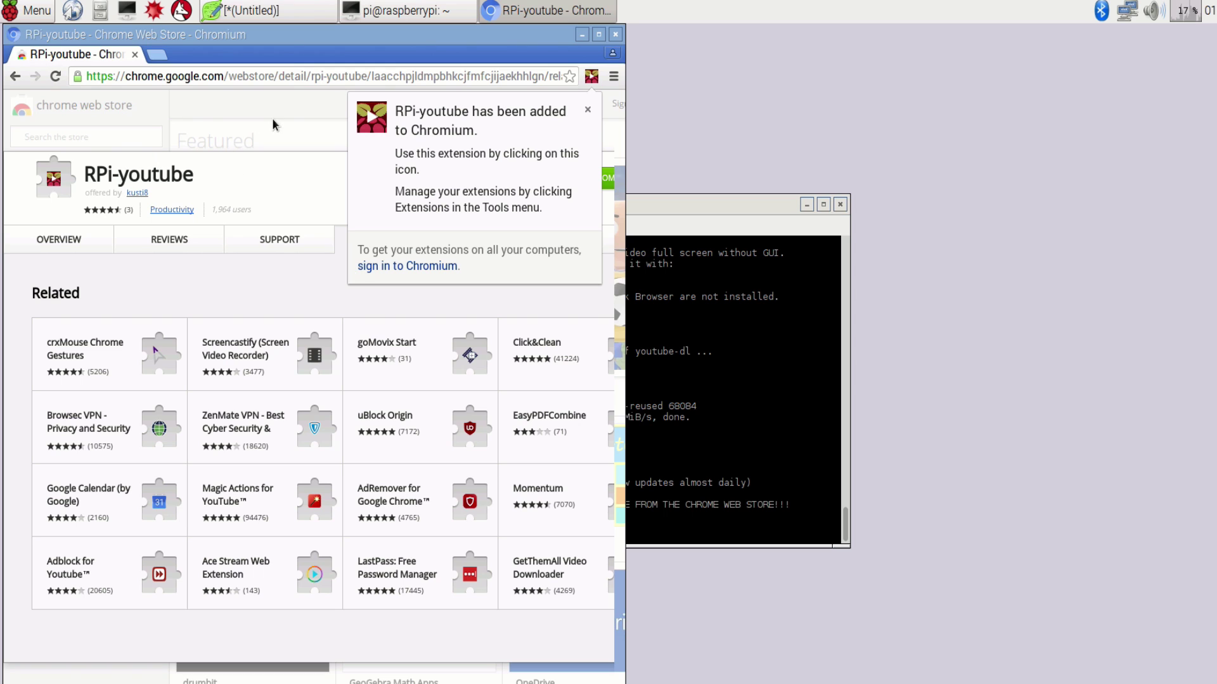
click(273, 119)
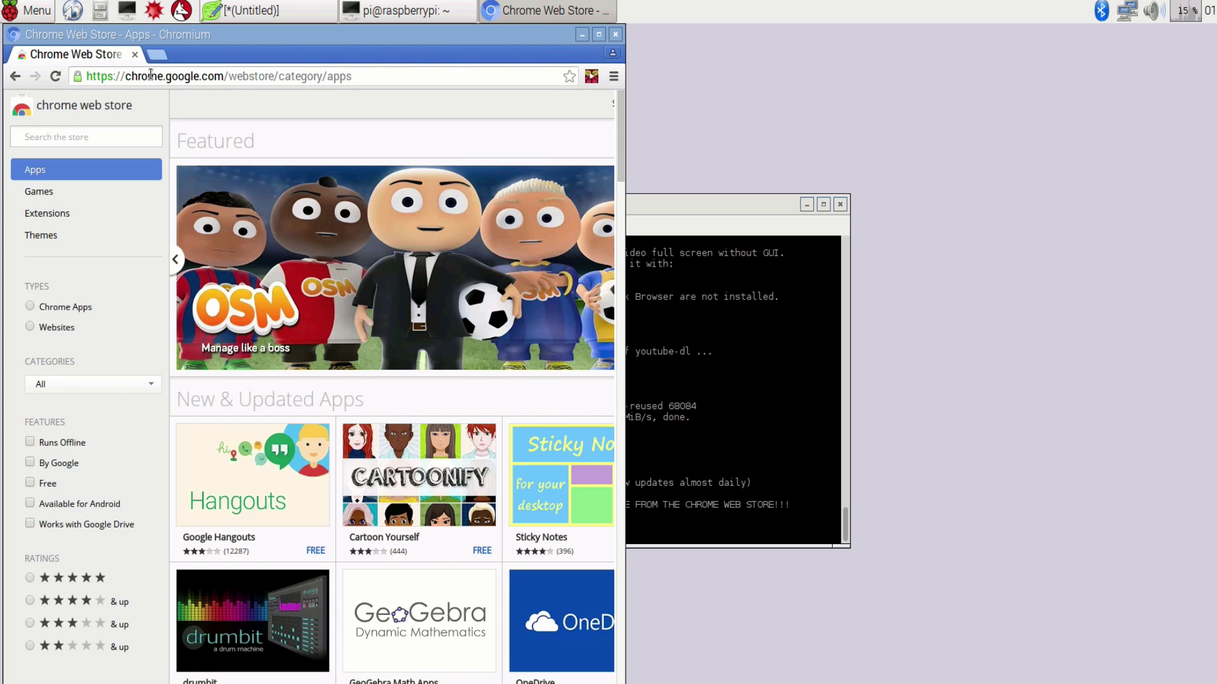
Load google.com in a new Chromium tab
click(155, 55)
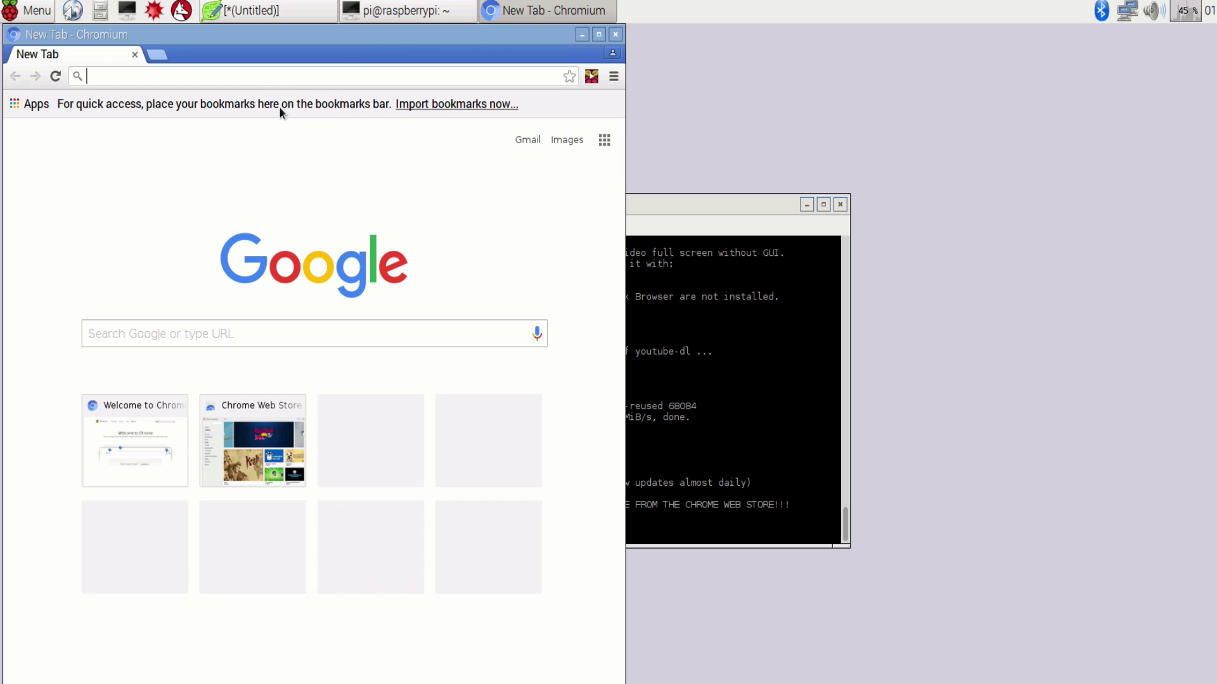
text(google.com)
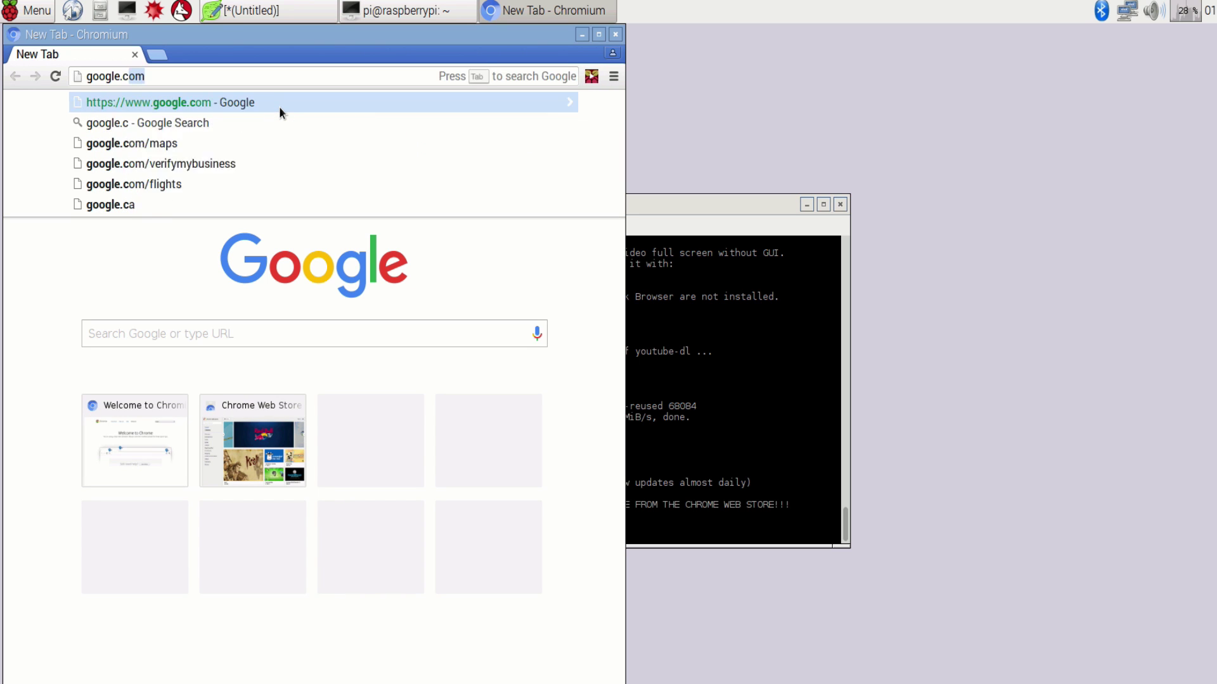
key(Return)
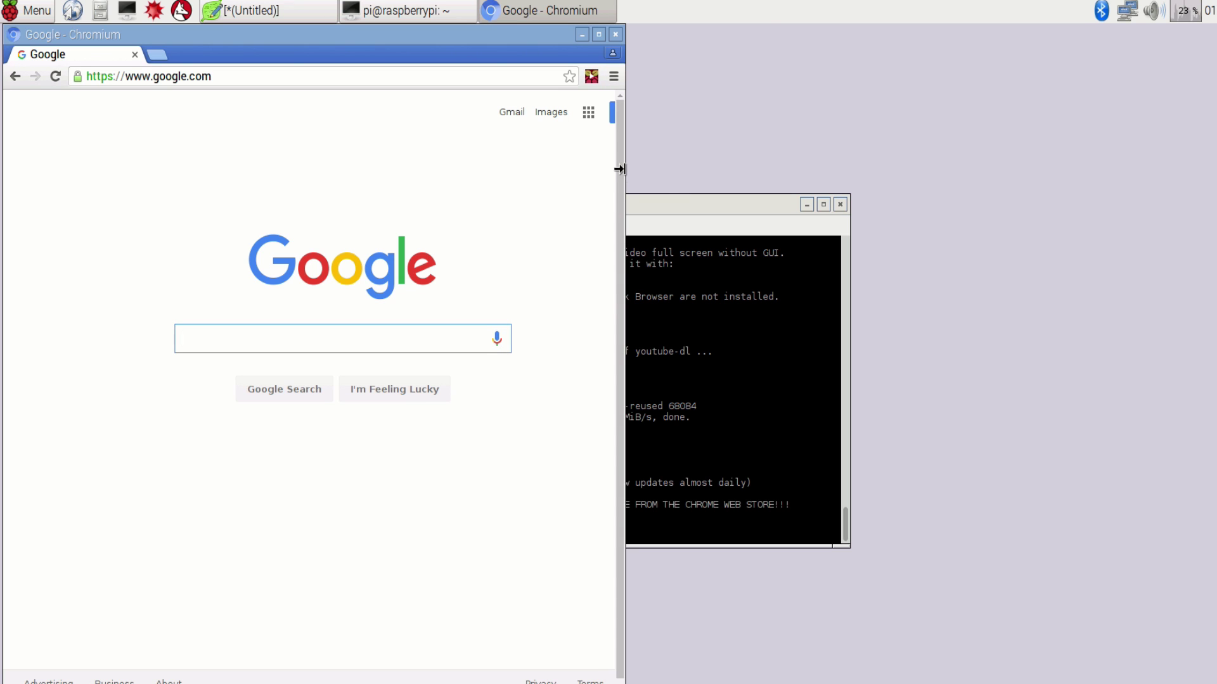
Widen the browser window and open the About Chromium page (chrome://help)
drag(626, 170, 1048, 207)
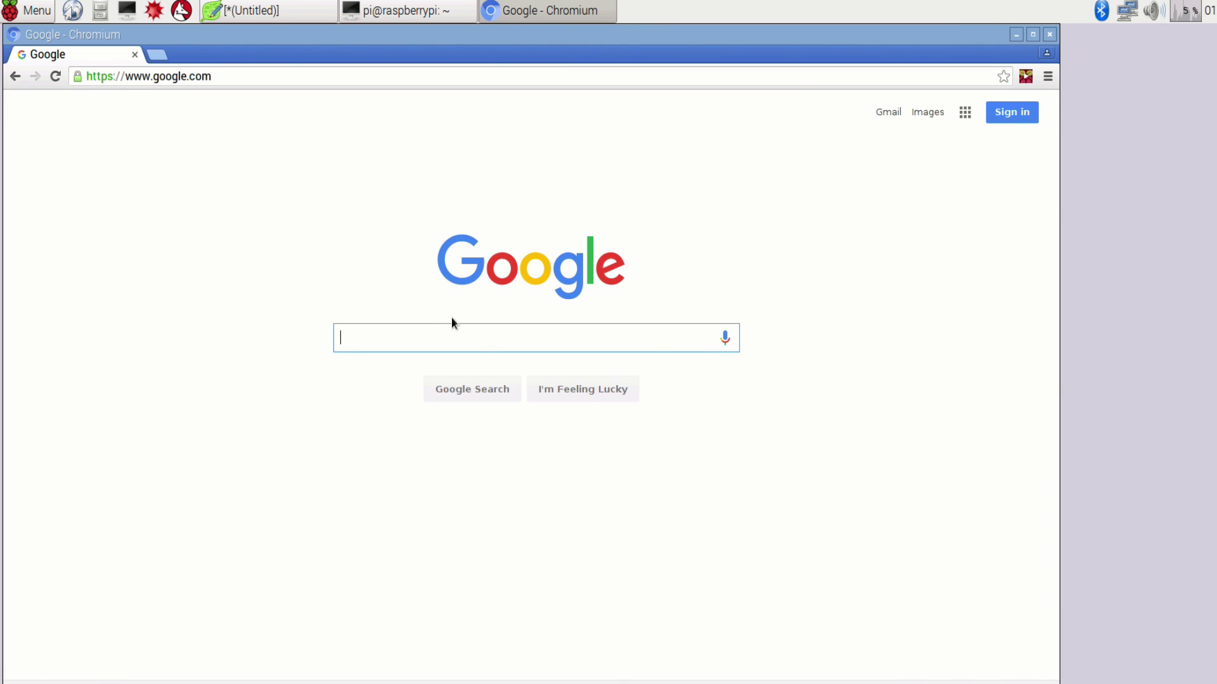
click(1043, 67)
click(907, 367)
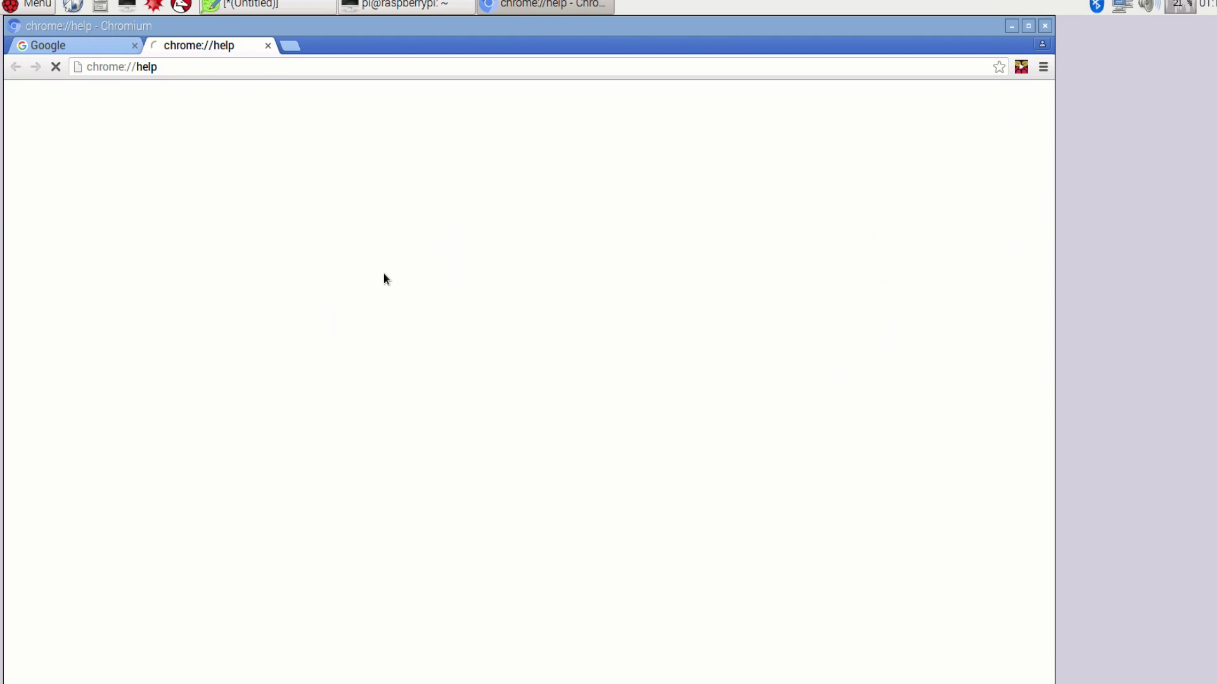